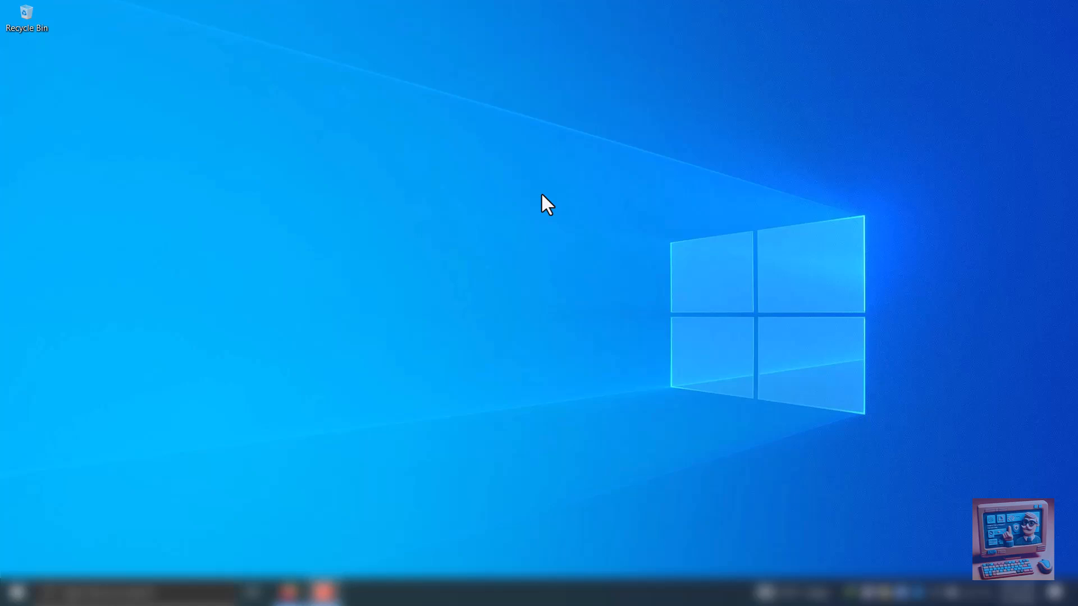
# Open This PC in File Explorer and examine the USB drive's data partition (F:) and system partition (G:)
pyautogui.press('super+e')
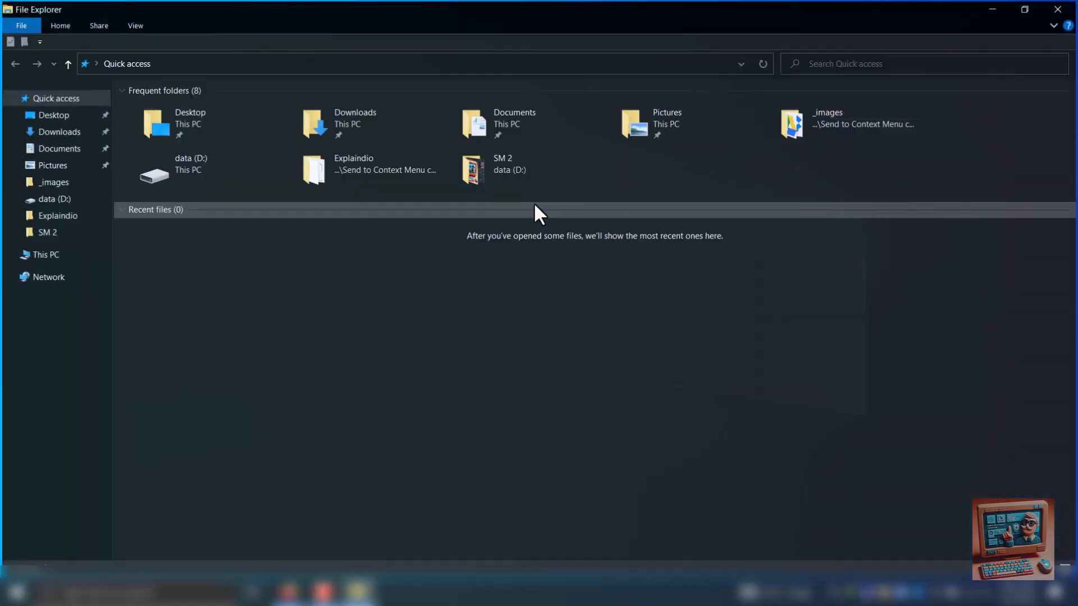
pyautogui.click(44, 254)
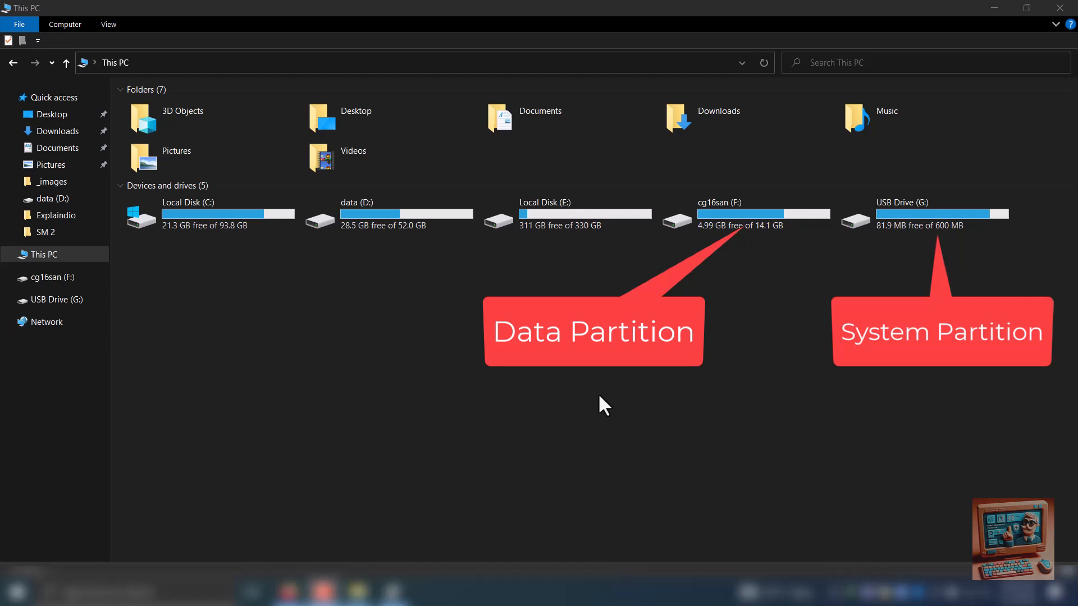
pyautogui.click(732, 213)
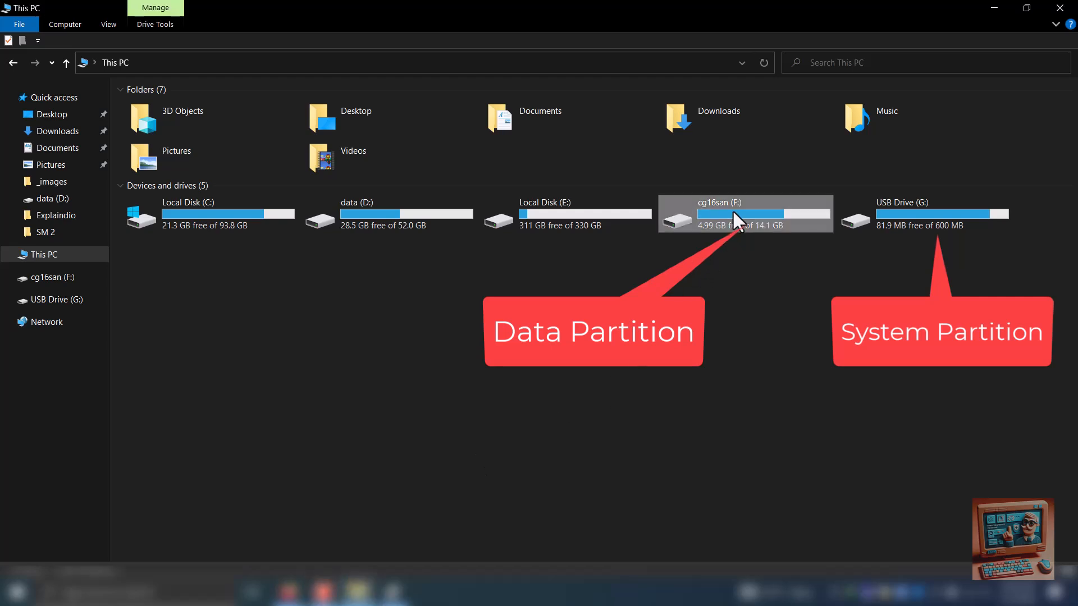
pyautogui.click(919, 210)
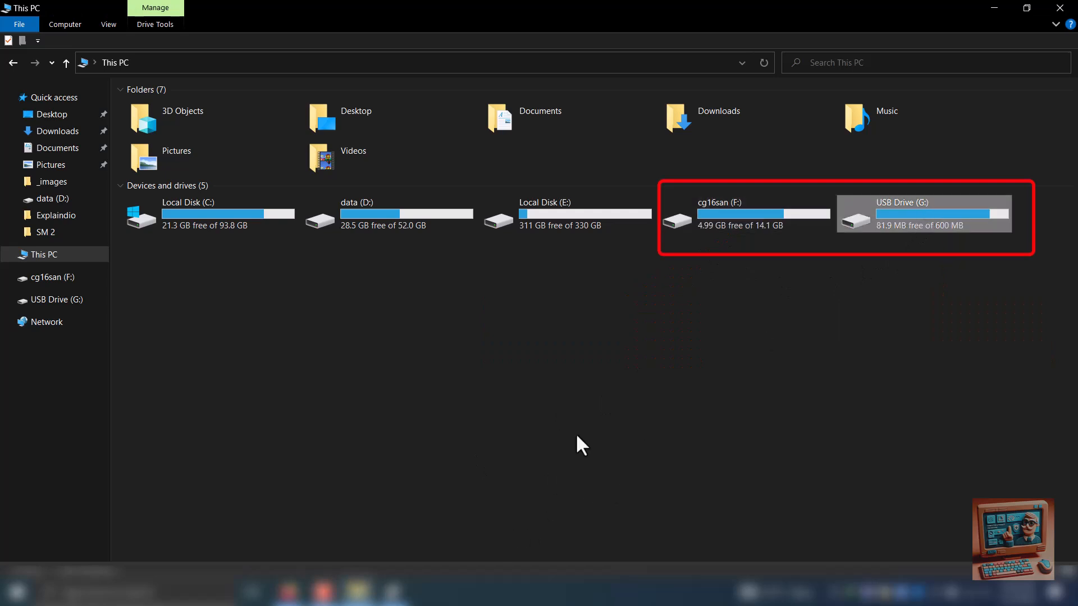
pyautogui.moveTo(393, 592)
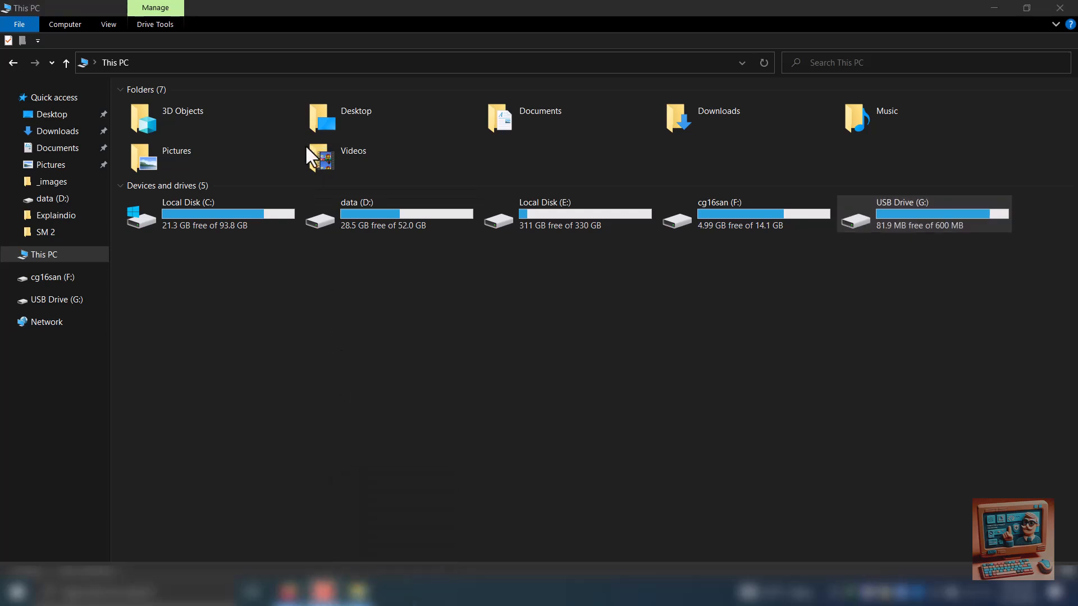
# Launch Disk Management by running diskmgmt.msc, and reposition and widen its window to show all partitions
pyautogui.press('super+r')
pyautogui.write('d')
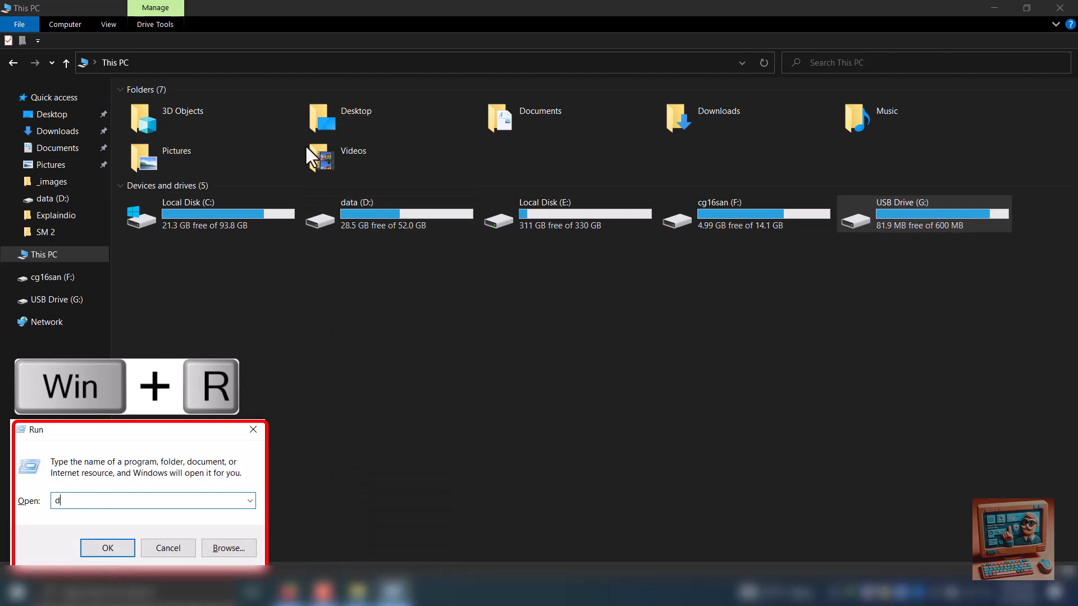
pyautogui.write('i')
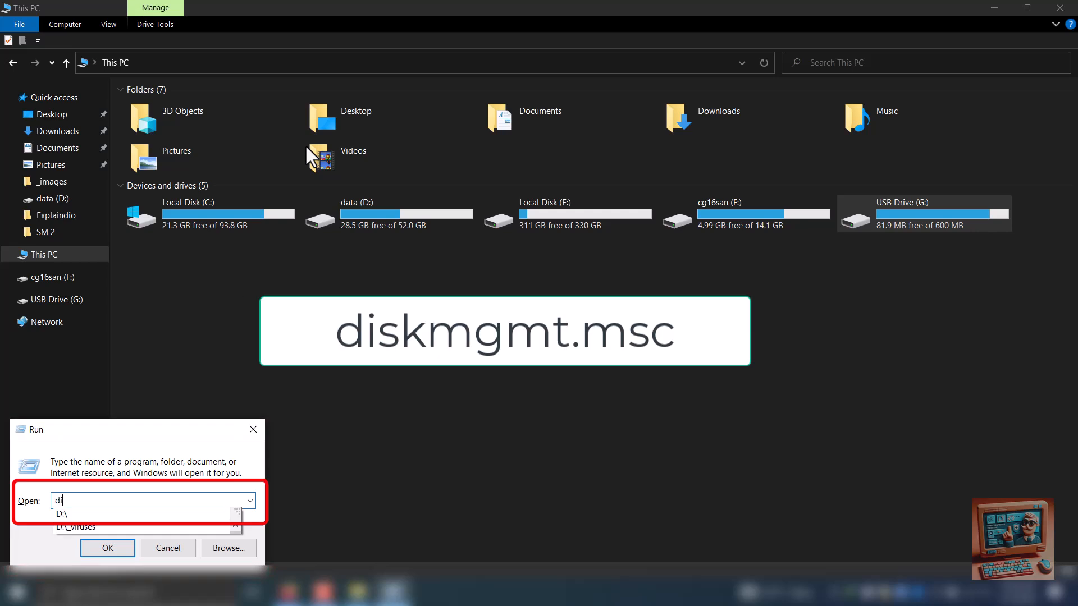
pyautogui.write('skmgmt.msc')
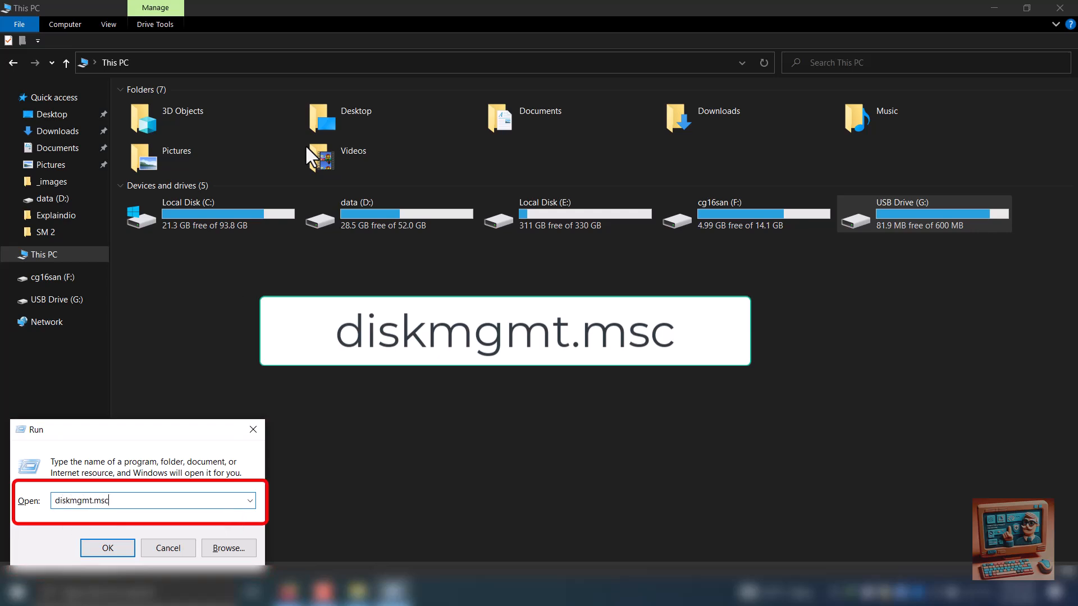
pyautogui.press('Return')
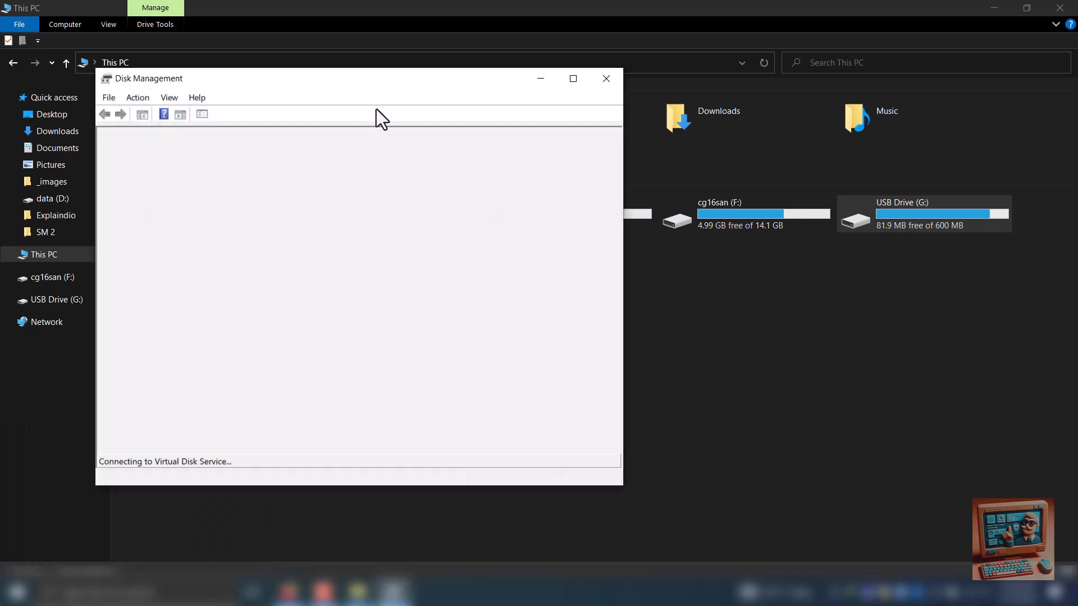
pyautogui.moveTo(370, 82); pyautogui.dragTo(430, 99)
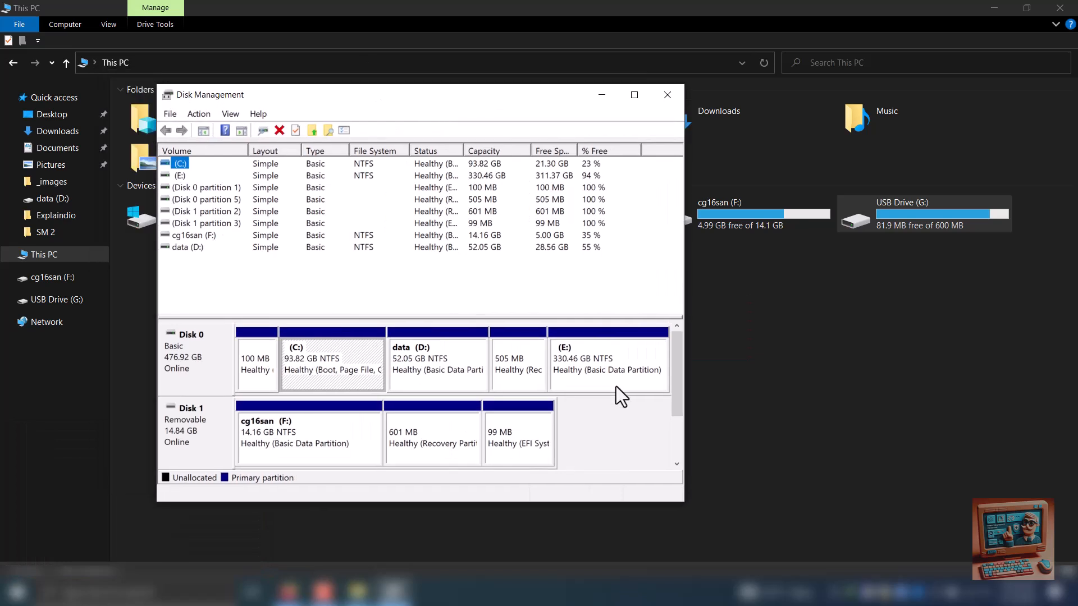
pyautogui.moveTo(684, 497); pyautogui.dragTo(897, 523)
# Check which actions are available for the EFI system, recovery and cg16san (F:) partitions on Disk 1, and close Disk Management
pyautogui.click(682, 433)
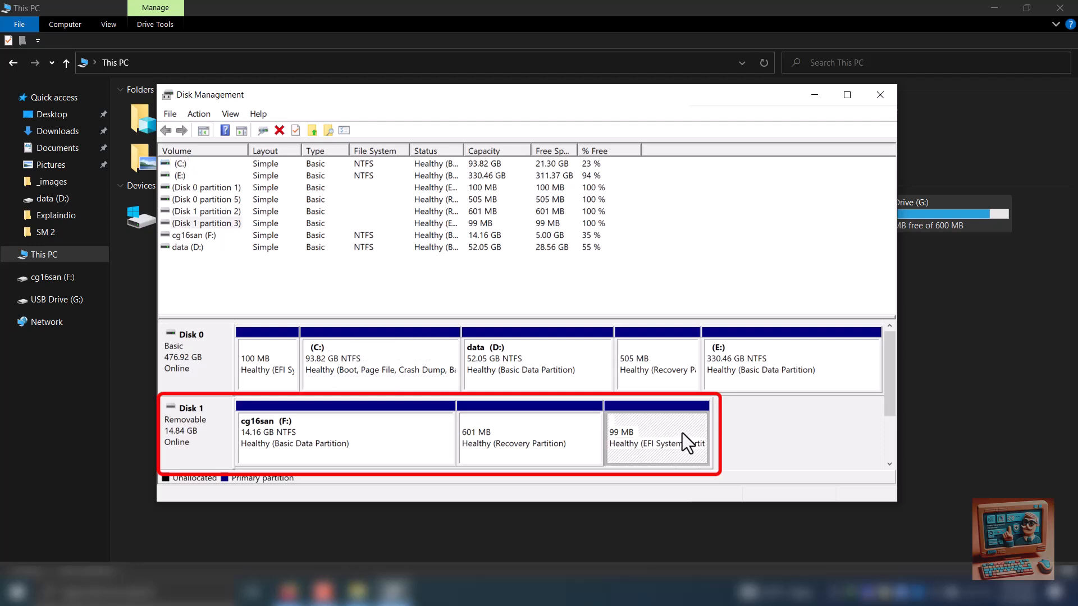
pyautogui.rightClick(681, 433)
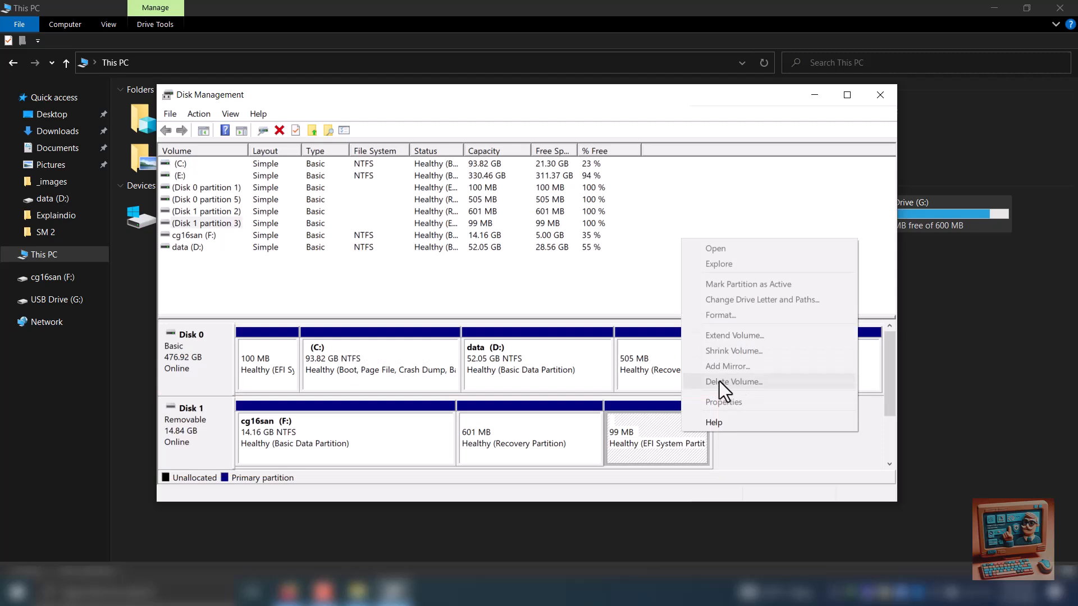
pyautogui.click(585, 421)
pyautogui.rightClick(584, 421)
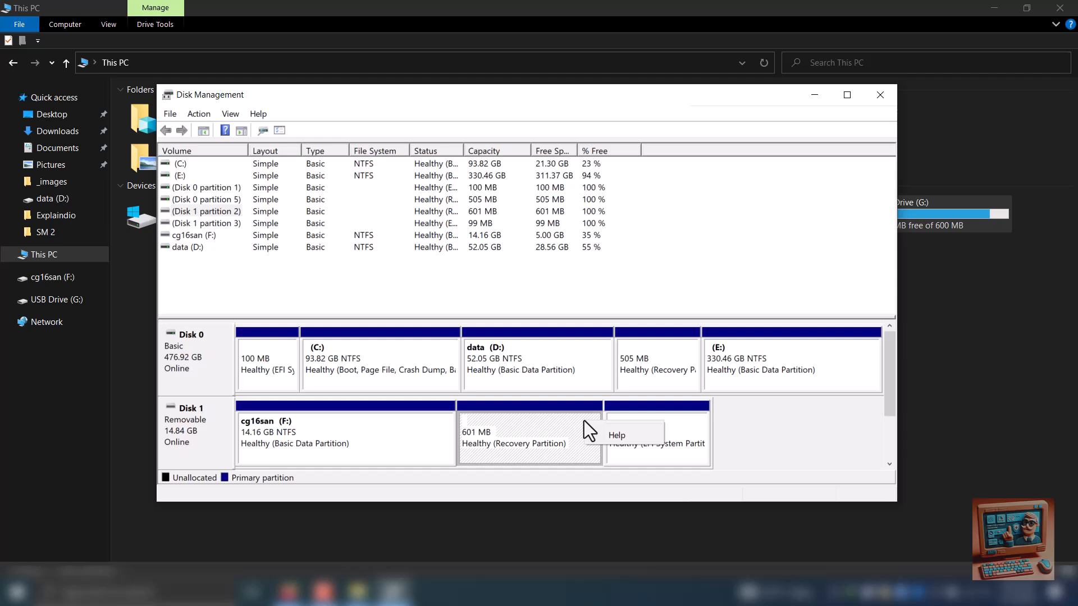
pyautogui.rightClick(550, 410)
pyautogui.click(418, 420)
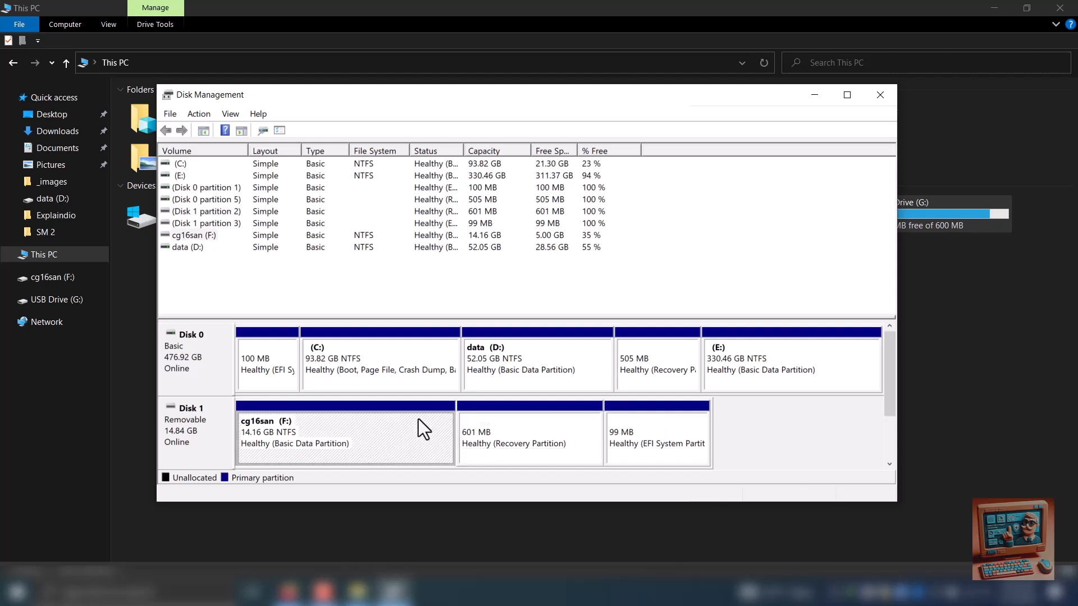
pyautogui.rightClick(424, 429)
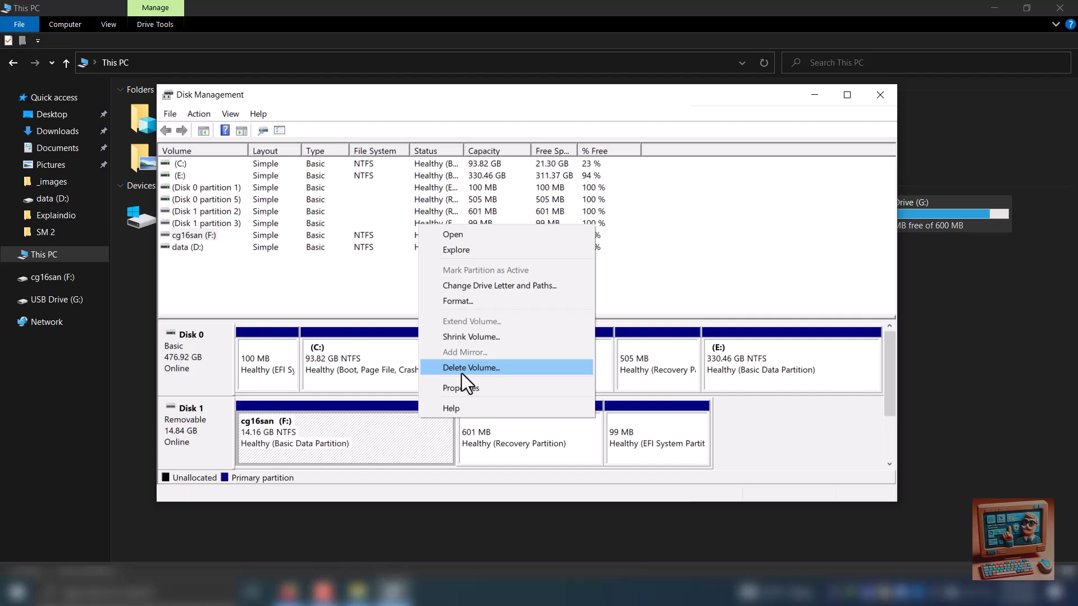
pyautogui.click(499, 473)
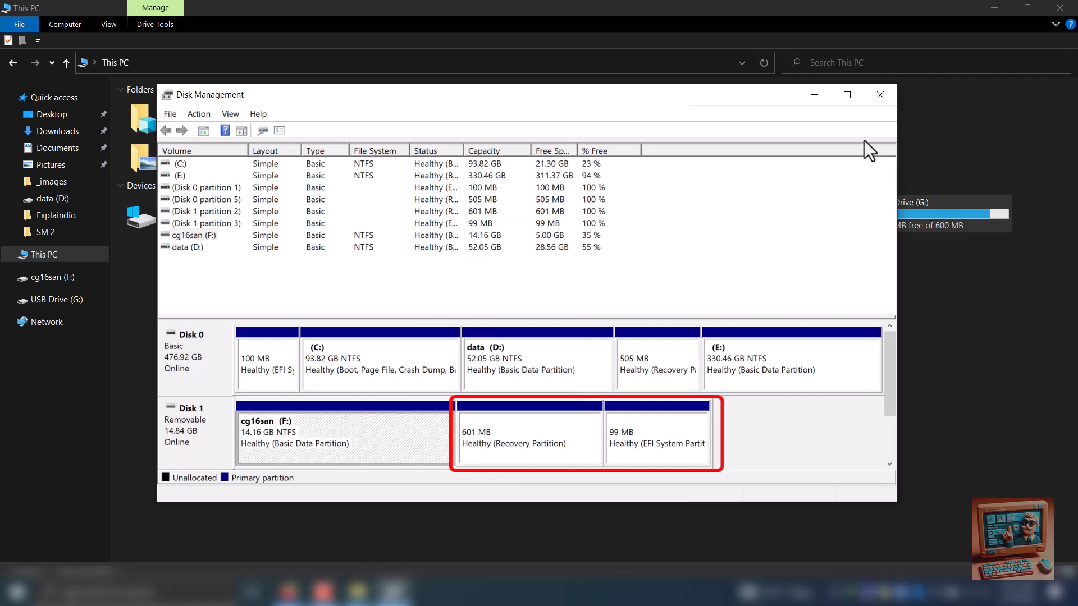
pyautogui.click(876, 100)
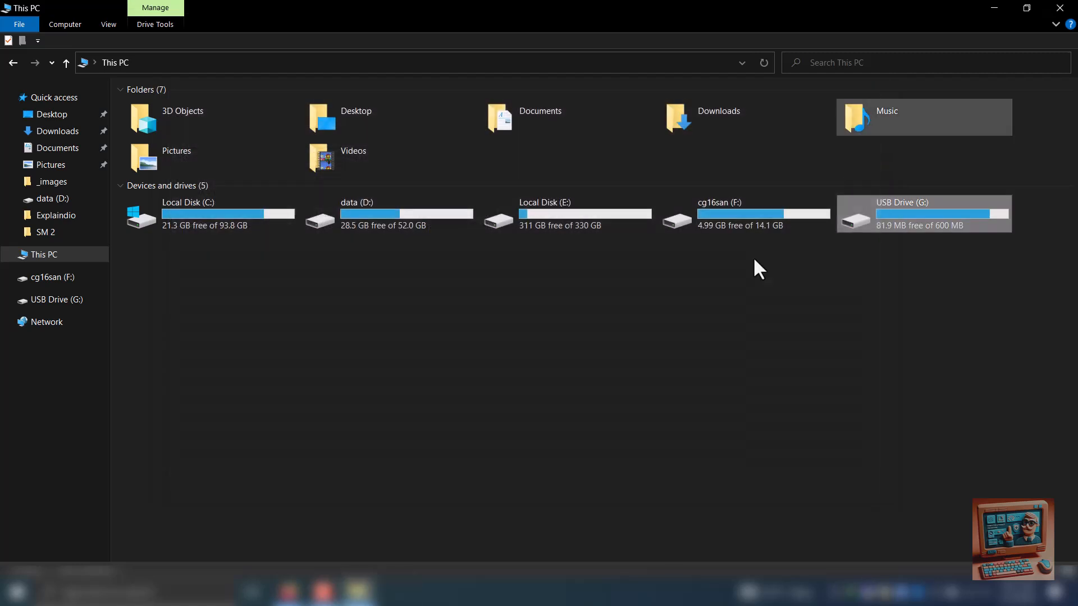
# Run diskpart, allow it to make changes to the device, and reposition its console window
pyautogui.click(664, 454)
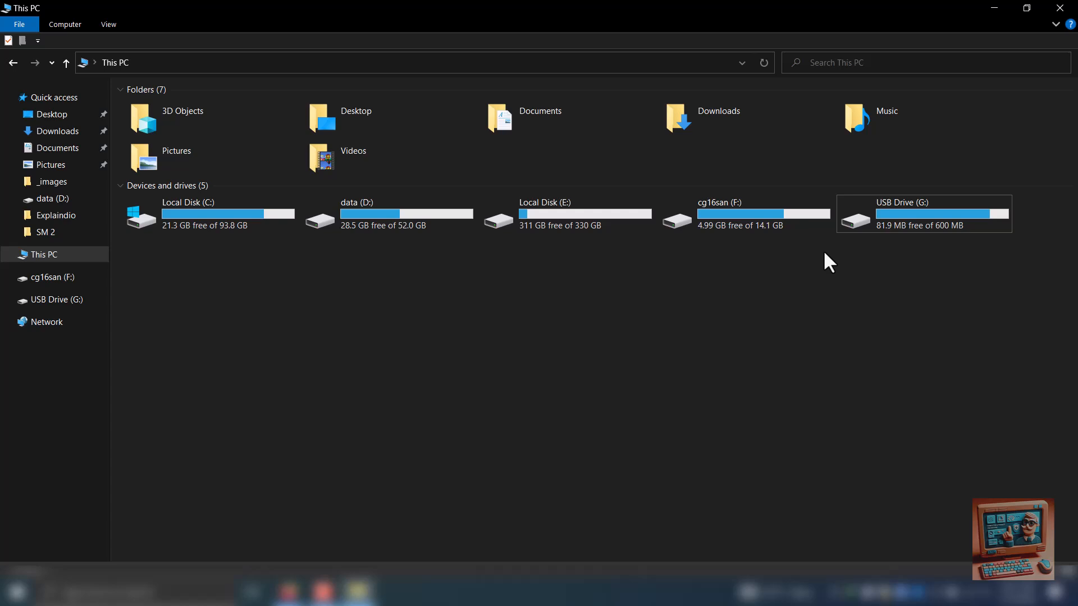
pyautogui.press('super+r')
pyautogui.write('dis')
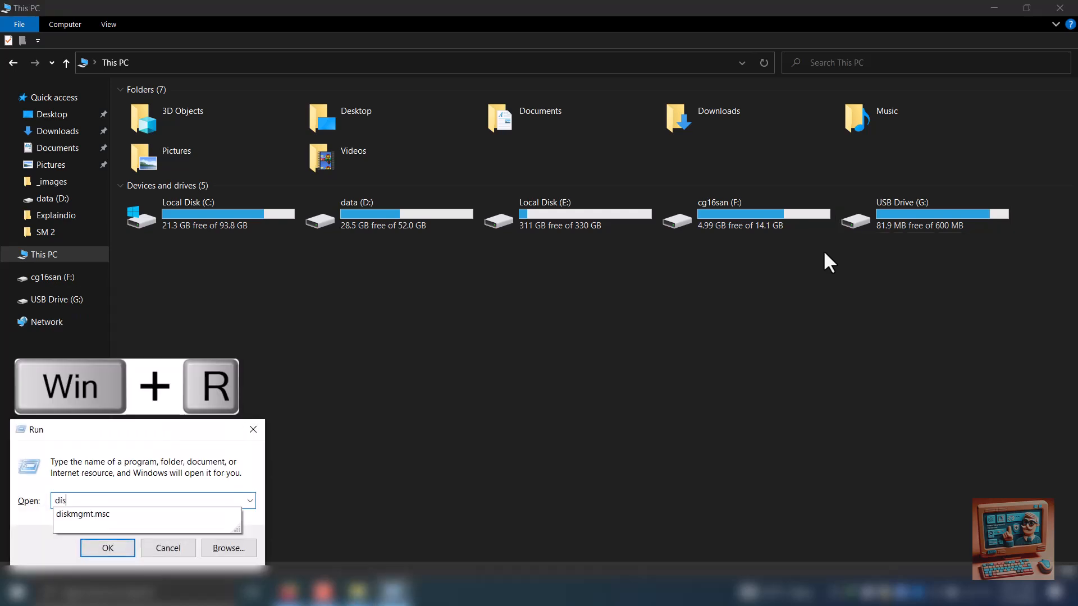
pyautogui.write('kpart')
pyautogui.press('Return')
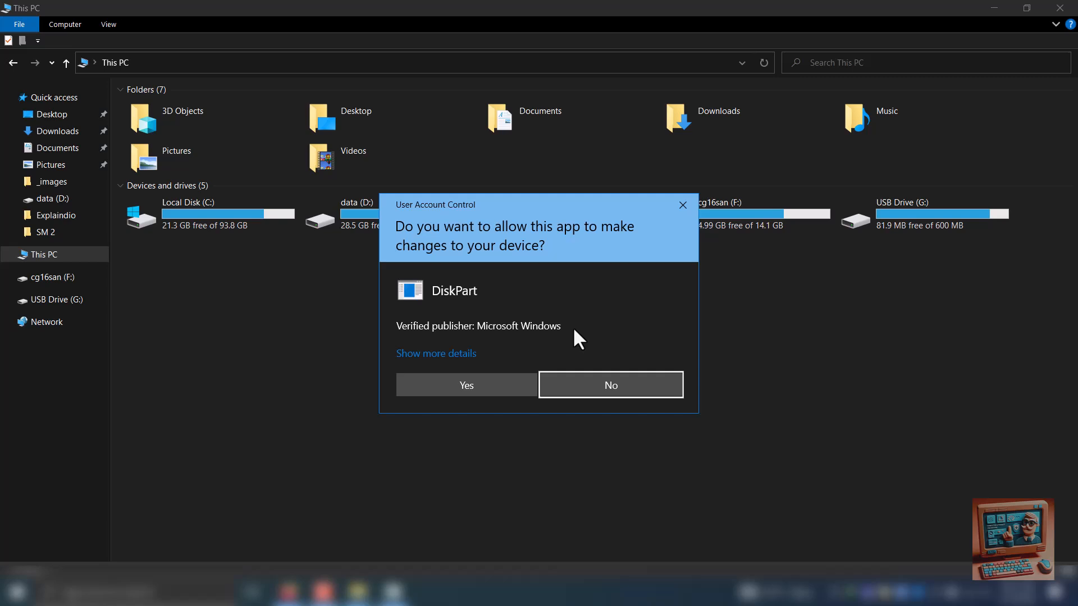
pyautogui.click(489, 391)
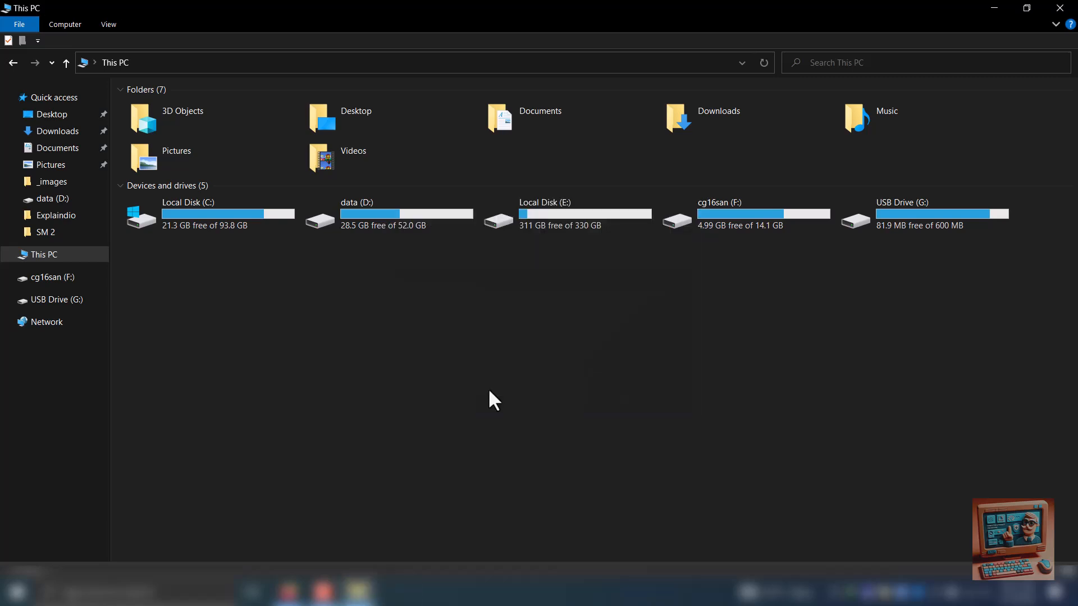
pyautogui.moveTo(476, 104); pyautogui.dragTo(561, 126)
# List the disks in DiskPart and select disk 1, the USB drive
pyautogui.write('list disk')
pyautogui.press('Return')
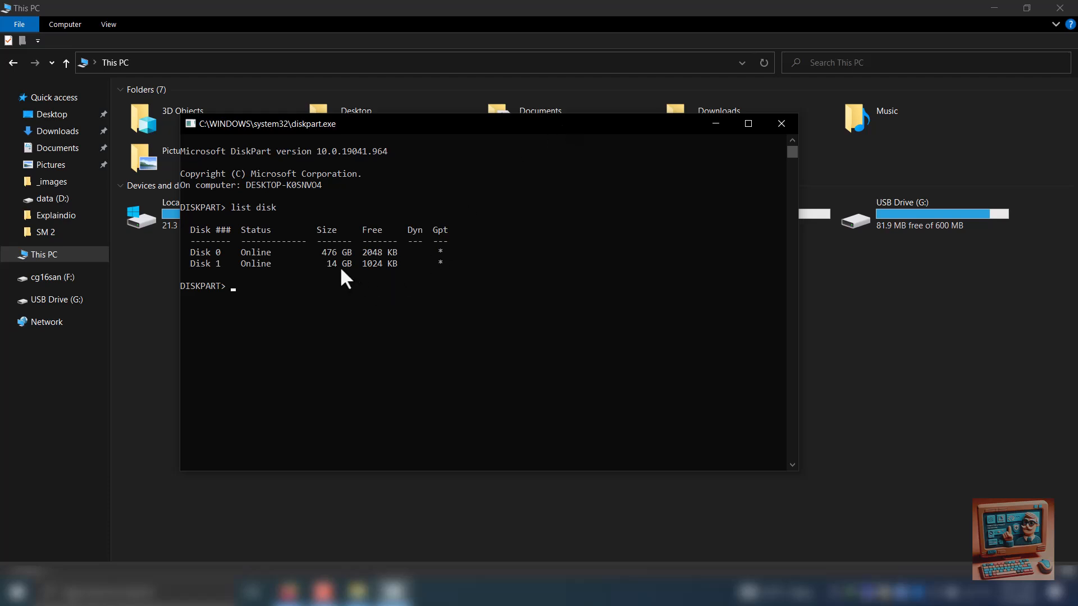
pyautogui.write('select disk 1')
pyautogui.press('Return')
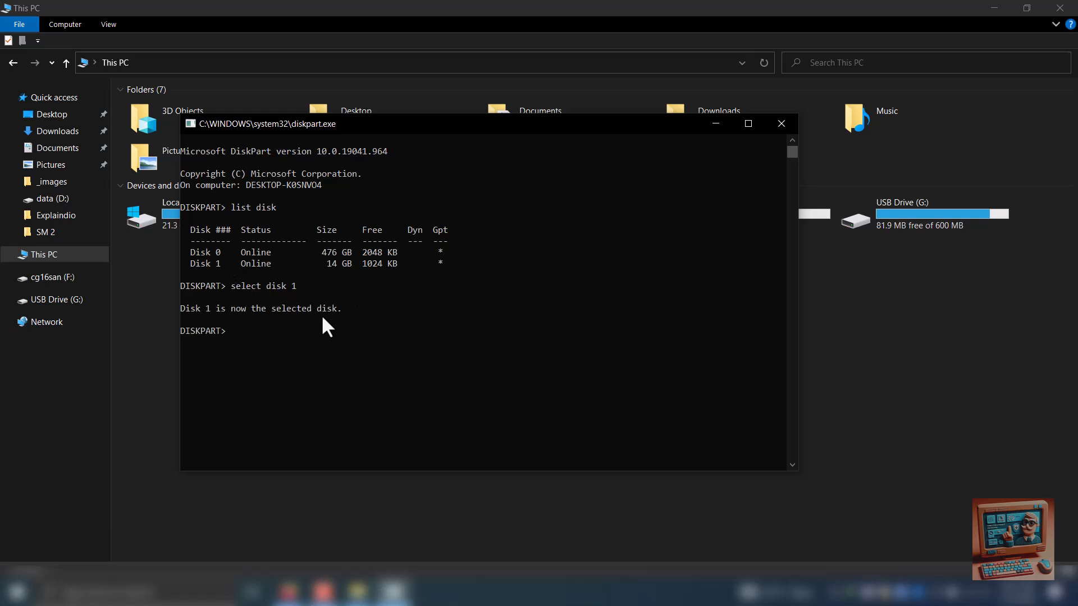
# List the partitions on disk 1 and select partition 3
pyautogui.write('list partition')
pyautogui.press('Return')
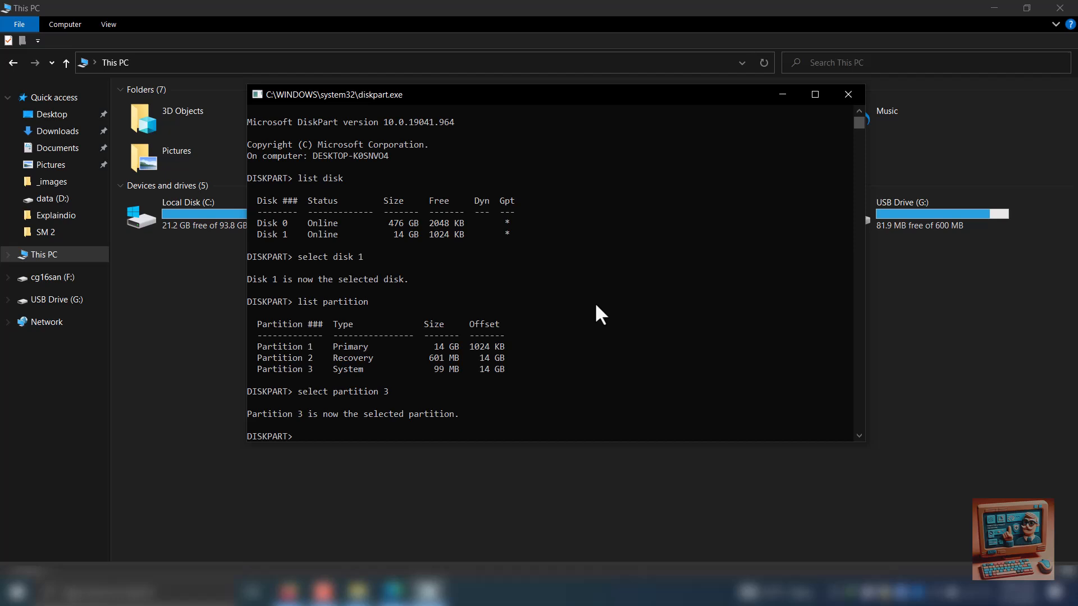
# Try to delete the selected partition 3 using delete partition without any extra parameter
pyautogui.write('delete partition')
pyautogui.press('Return')
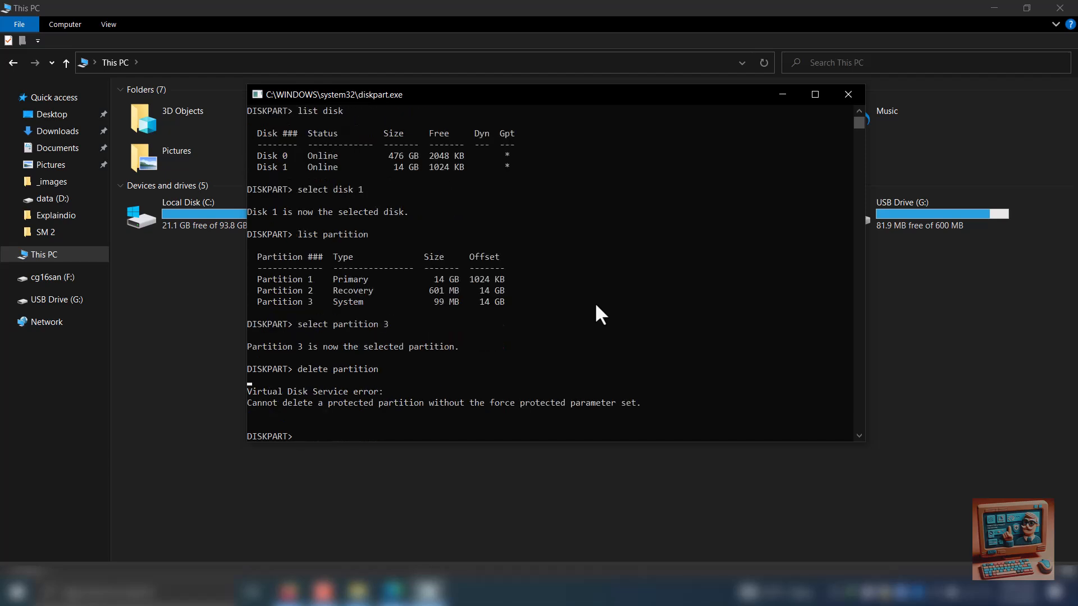
# Force the deletion of partition 3 with delete partition override, and list the partitions again
pyautogui.write('delete partition override')
pyautogui.press('Return')
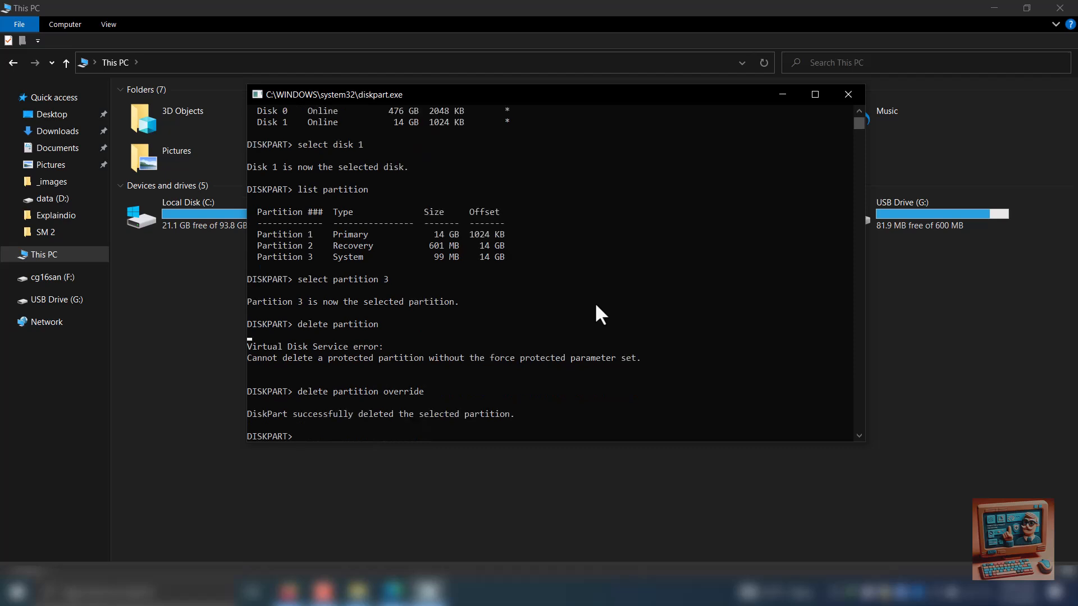
pyautogui.write('list partition')
pyautogui.press('Return')
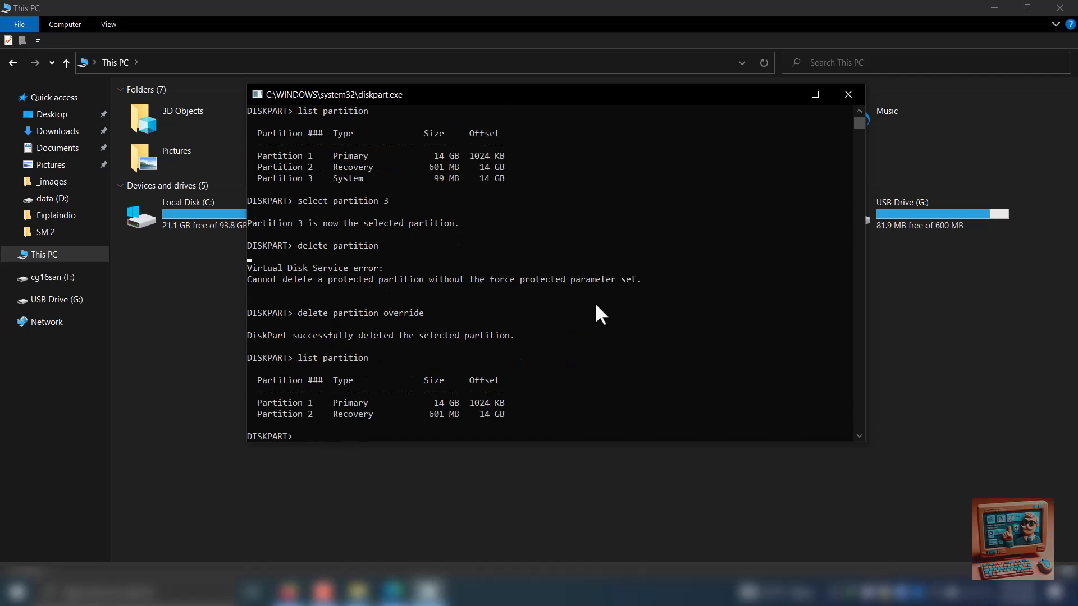
# Select partition 2, the recovery partition, in DiskPart
pyautogui.write('selete')
pyautogui.press('BackSpace')
pyautogui.press('BackSpace')
pyautogui.write('ct partition 2')
pyautogui.press('Return')
# Try to delete the recovery partition with the command delete partition 2 override
pyautogui.write('delete partition')
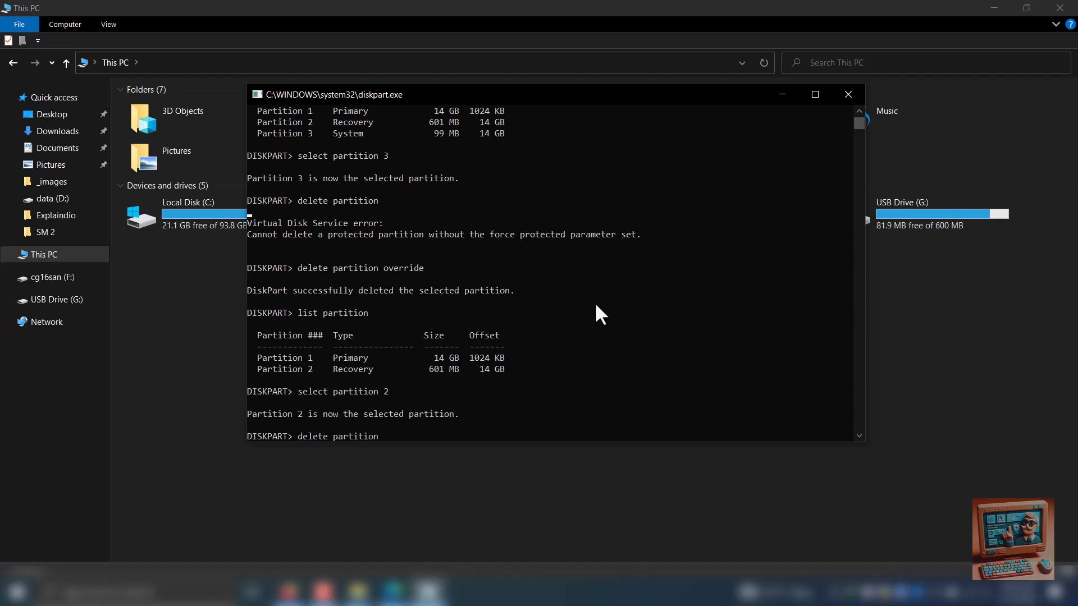
pyautogui.write(' 2 override')
pyautogui.press('Return')
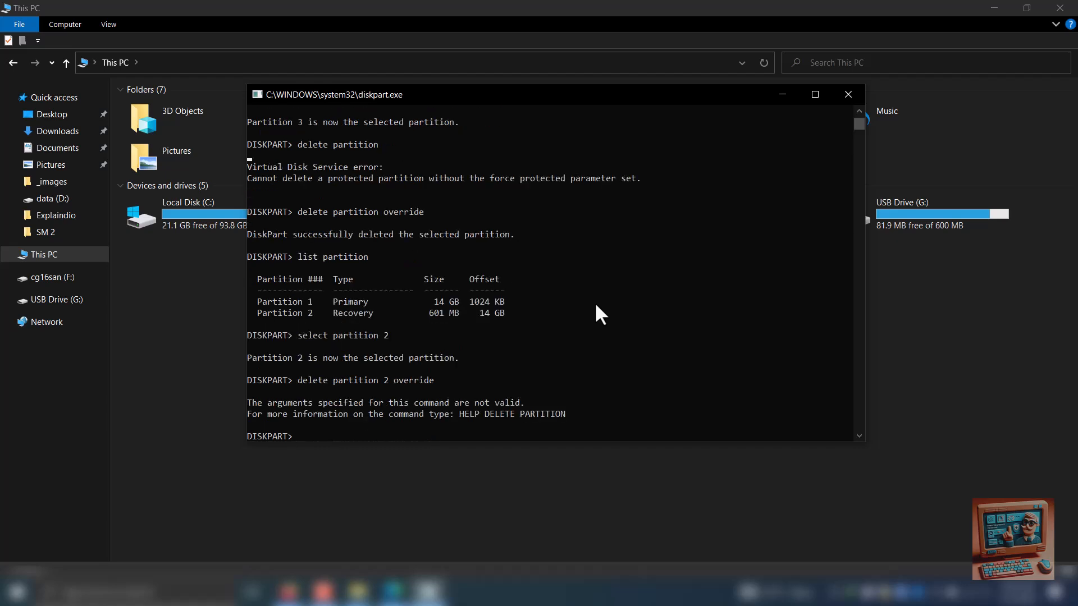
# Force the deletion of the selected recovery partition with delete partition override, and list the remaining partitions
pyautogui.write('delete partition override')
pyautogui.press('Return')
pyautogui.write('list partition')
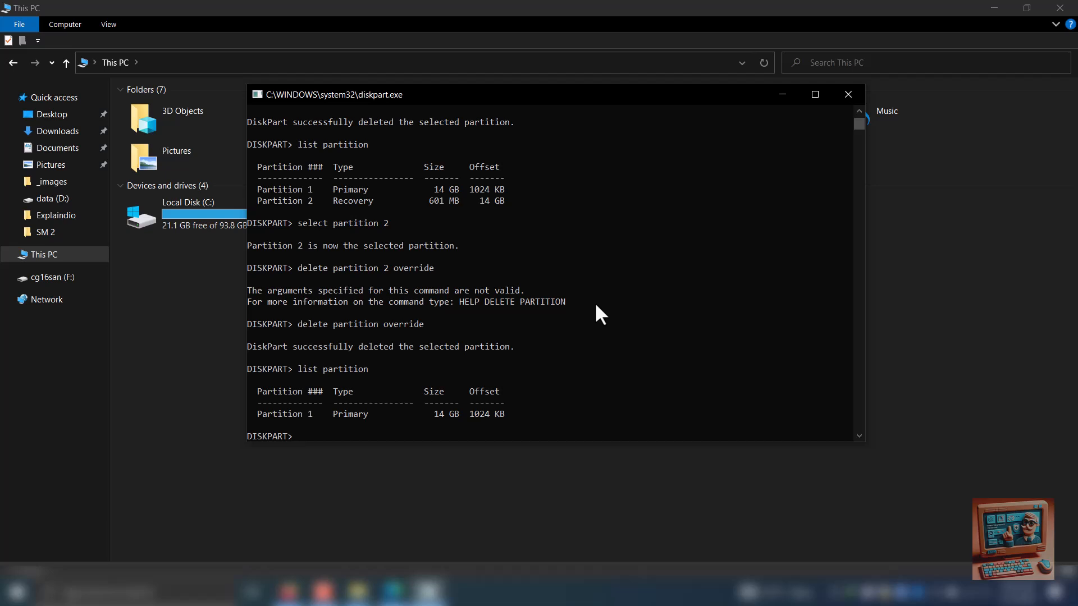
# Exit DiskPart and reopen Disk Management by running diskmgmt.msc
pyautogui.write('exit')
pyautogui.press('Return')
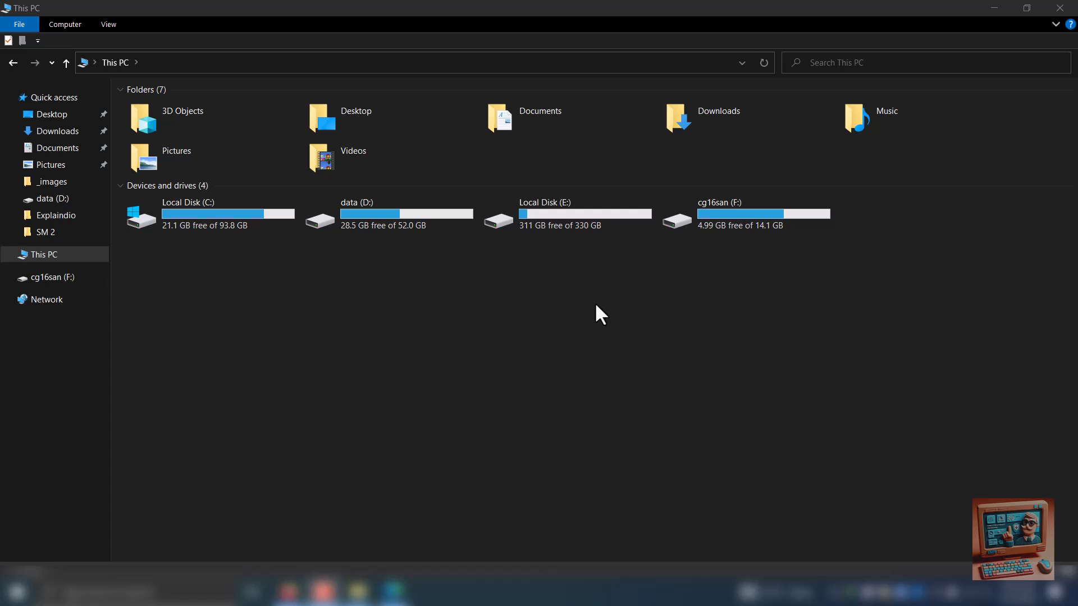
pyautogui.press('super+r')
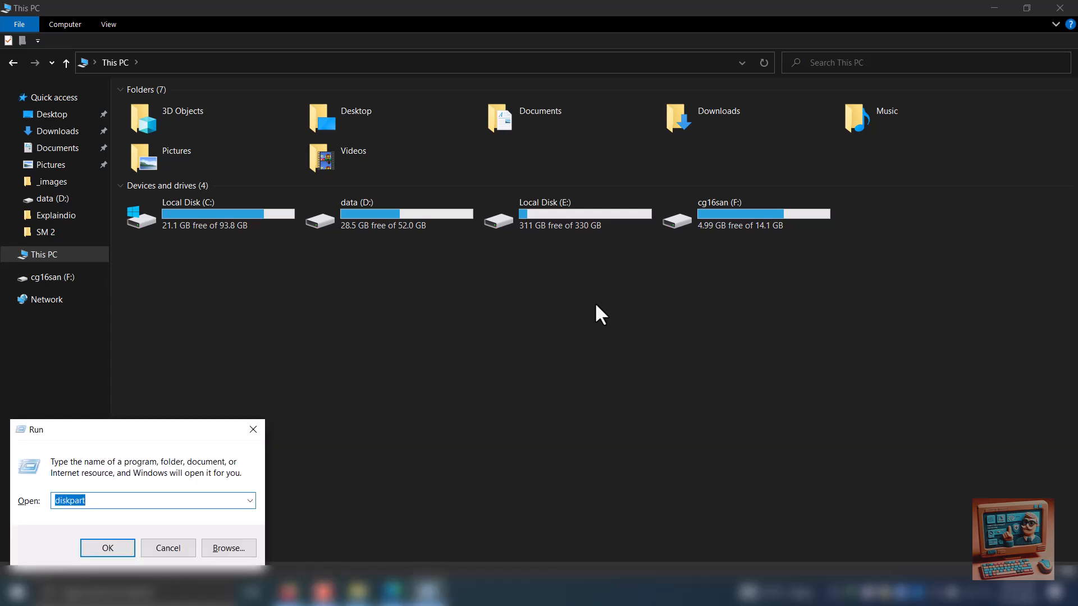
pyautogui.write('disk')
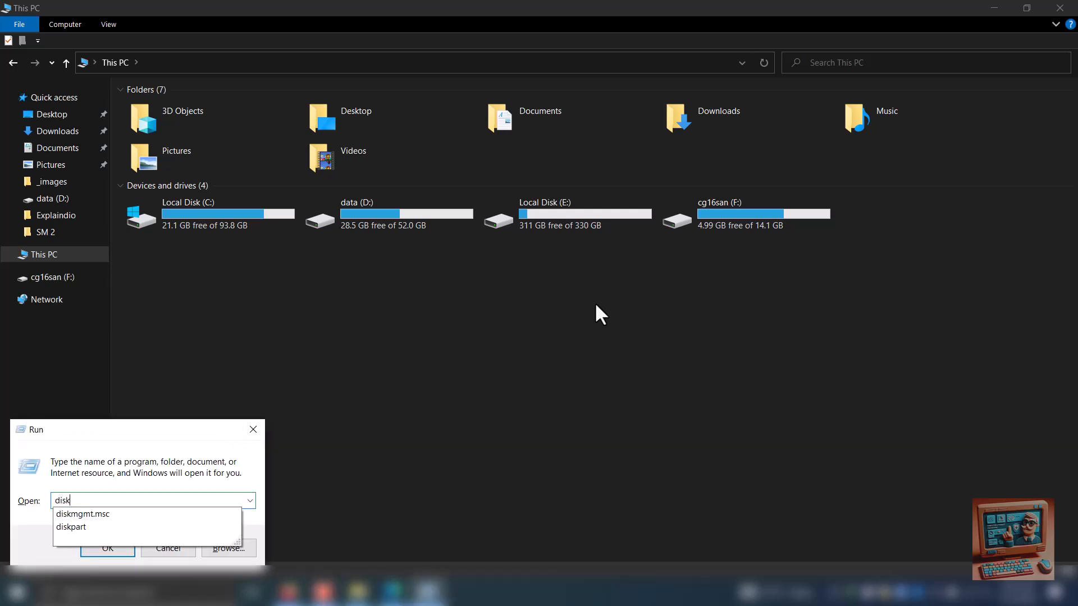
pyautogui.press('Down')
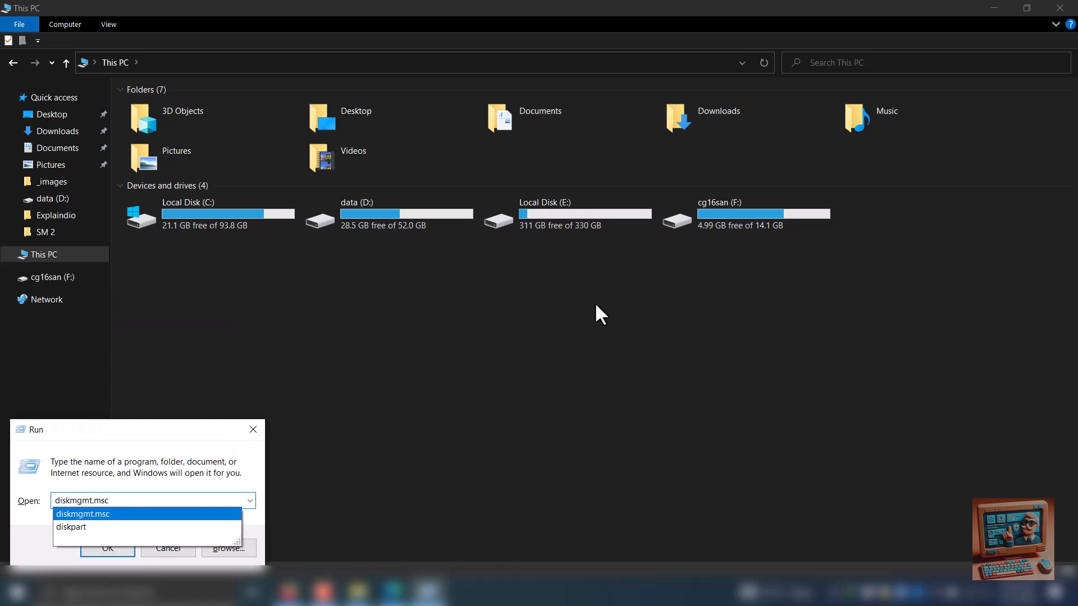
pyautogui.press('Return')
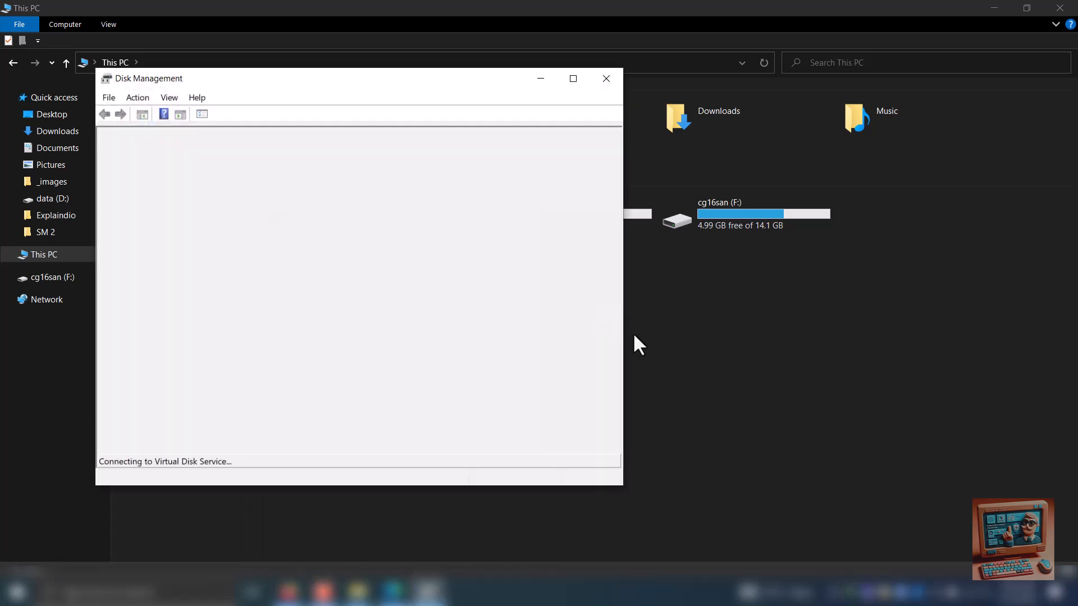
# Widen the Disk Management window and check which volume operations are available for cg16san (F:) on Disk 1
pyautogui.moveTo(623, 336); pyautogui.dragTo(758, 333)
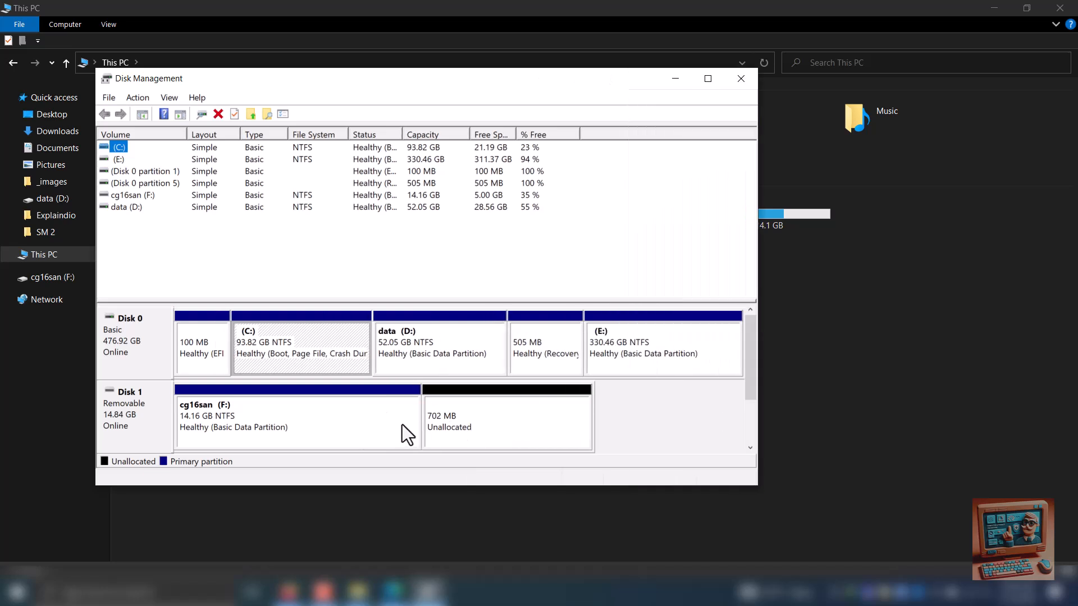
pyautogui.rightClick(373, 420)
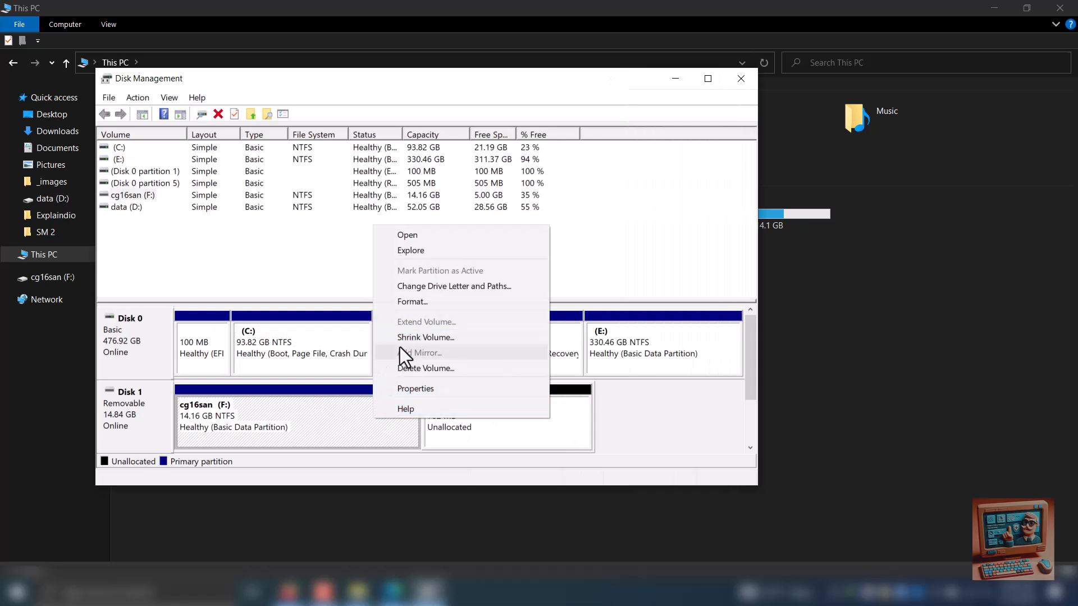
# Start DiskPart with administrator permission and list the disks
pyautogui.press('super+r')
pyautogui.write('diskpart')
pyautogui.press('Return')
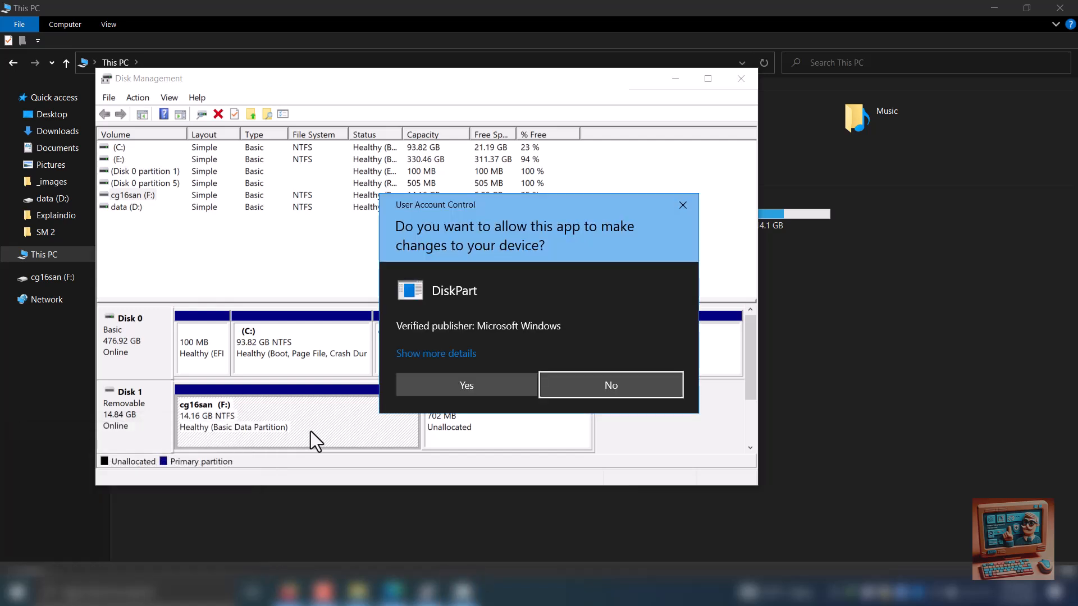
pyautogui.click(431, 380)
pyautogui.write('list disk')
pyautogui.press('Return')
# Select disk 1, the USB drive, in DiskPart and list its partitions
pyautogui.write('select disk ')
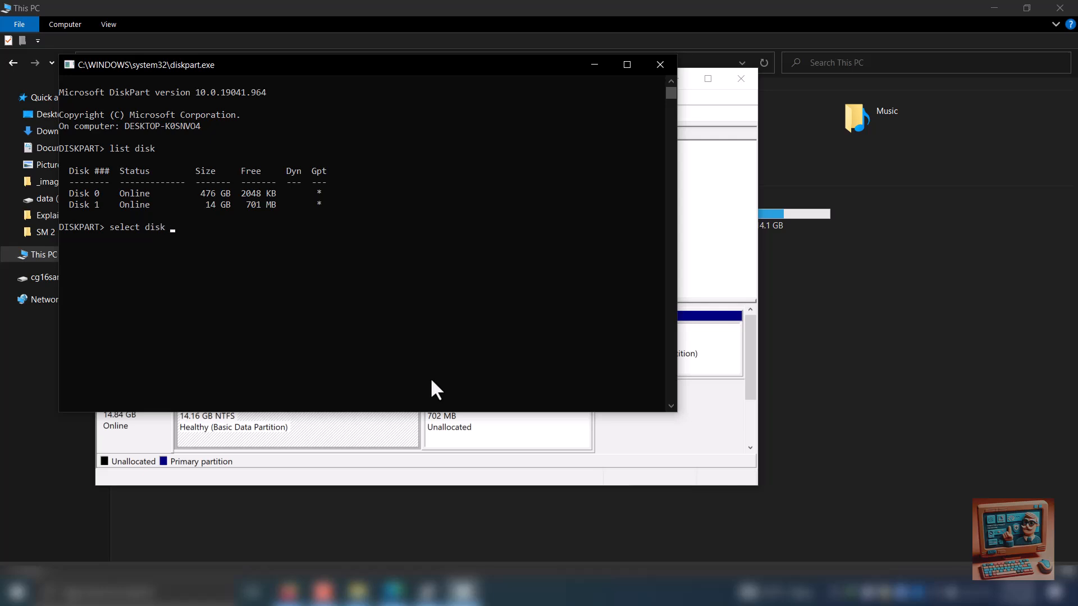
pyautogui.write('1')
pyautogui.press('Return')
pyautogui.write('list part')
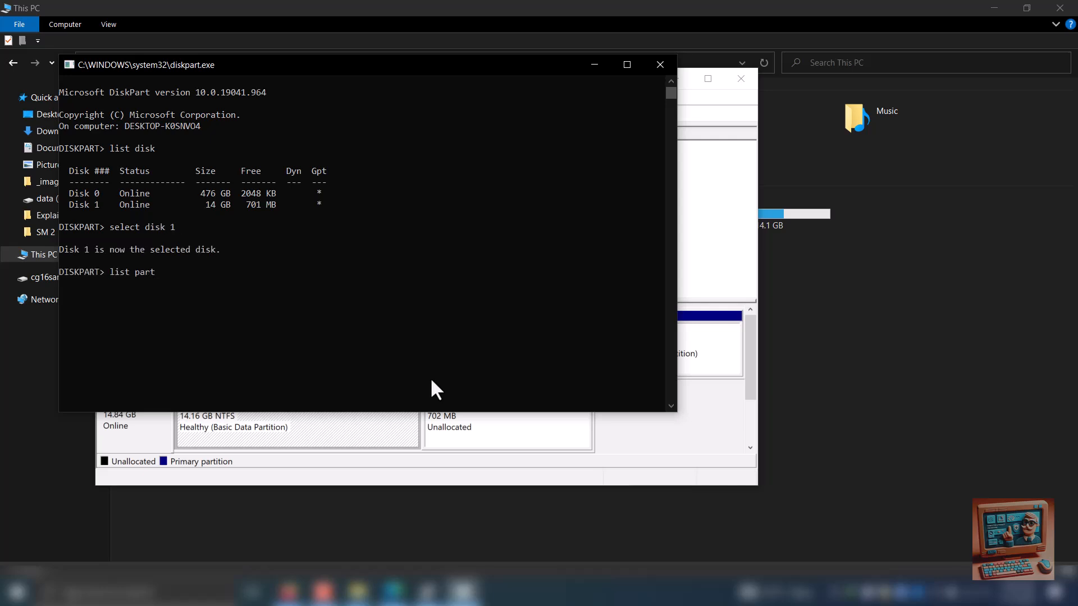
pyautogui.press('Return')
# Select partition 1 in DiskPart and extend it into the drive's unallocated space with the extend command
pyautogui.write('s')
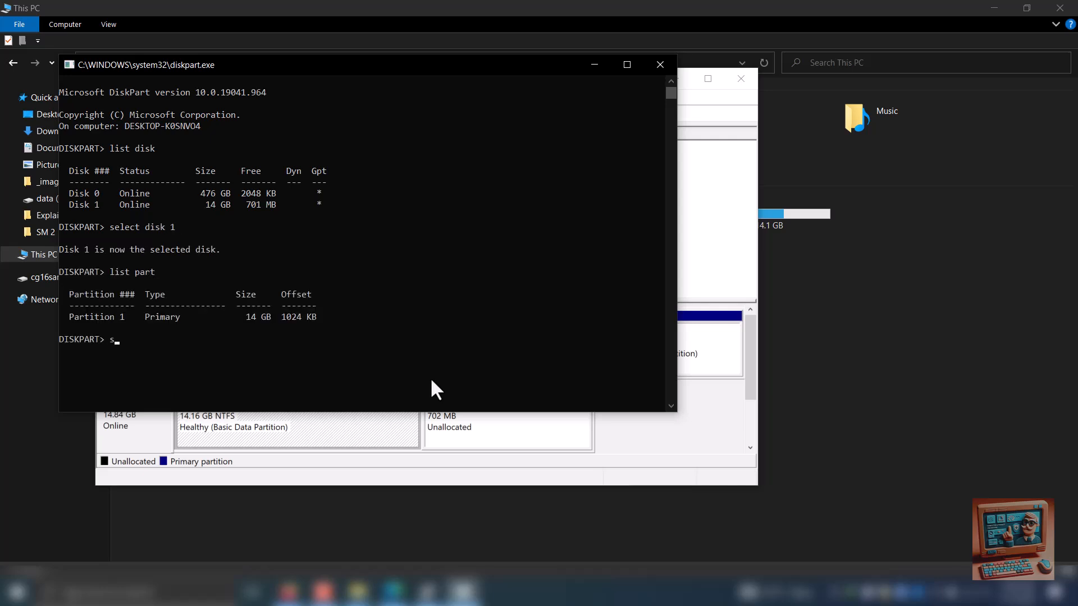
pyautogui.write('elect part 1')
pyautogui.press('Return')
pyautogui.write('extend')
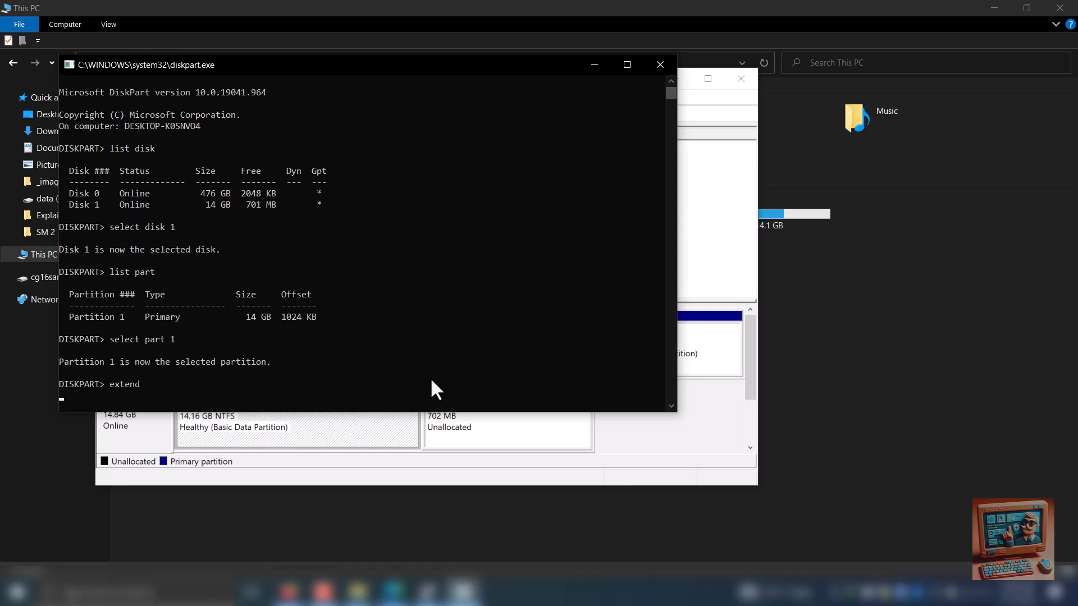
pyautogui.press('Return')
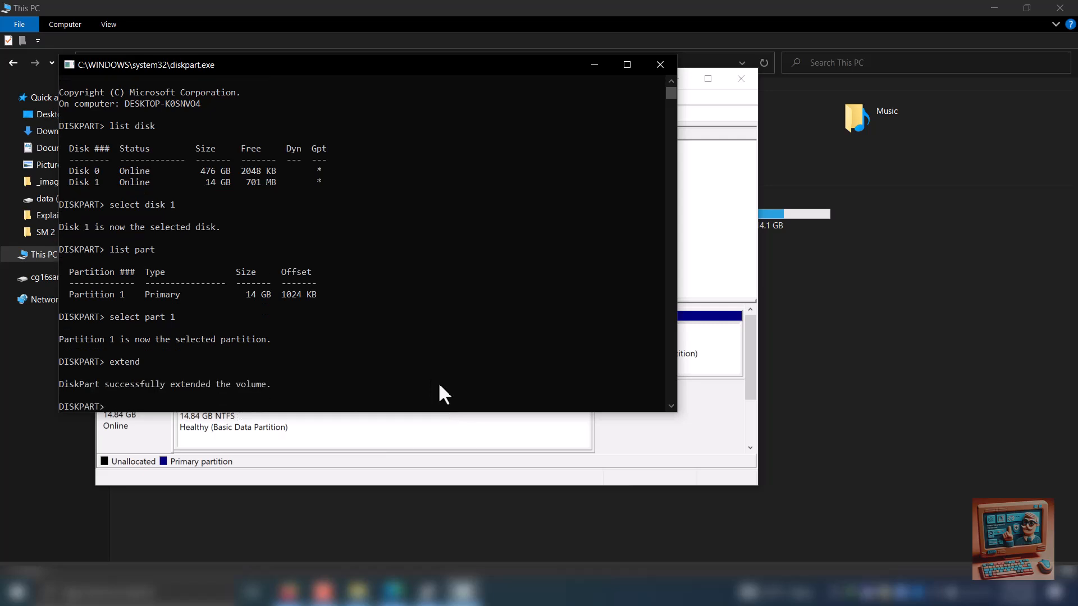
# Check the cg16san (F:) volume on Disk 1 in Disk Management and close DiskPart
pyautogui.click(625, 447)
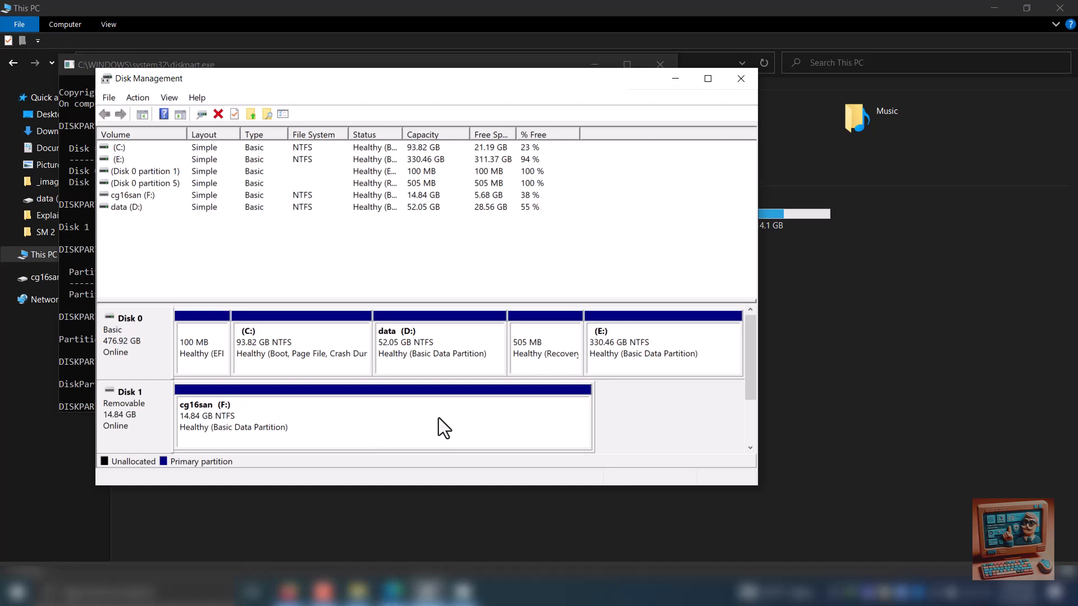
pyautogui.click(401, 425)
pyautogui.click(660, 64)
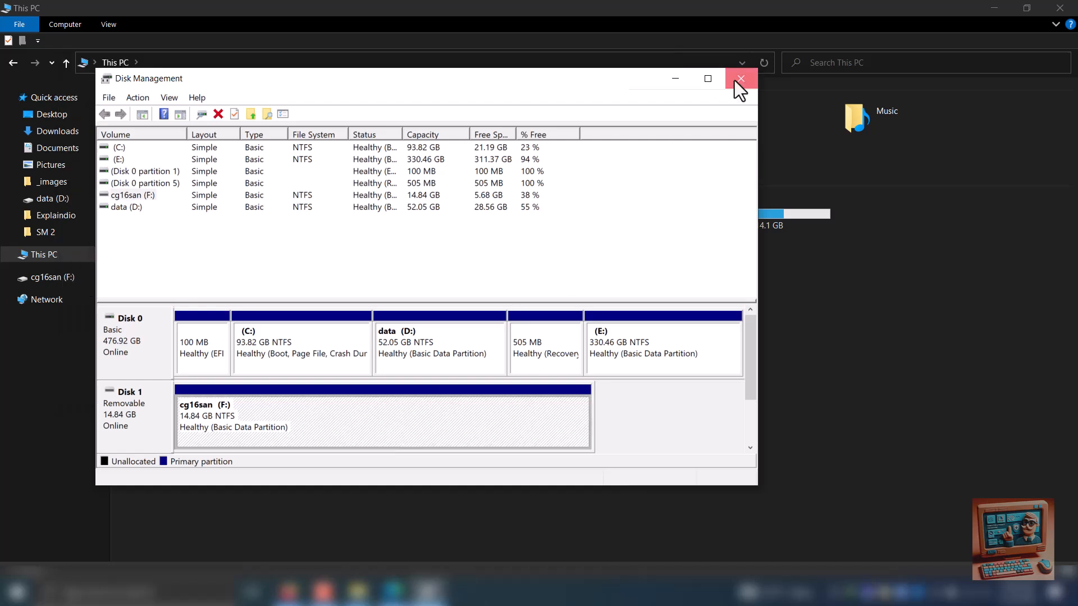
# Close Disk Management and select the cg16san (F:) drive in This PC
pyautogui.click(734, 80)
pyautogui.click(711, 218)
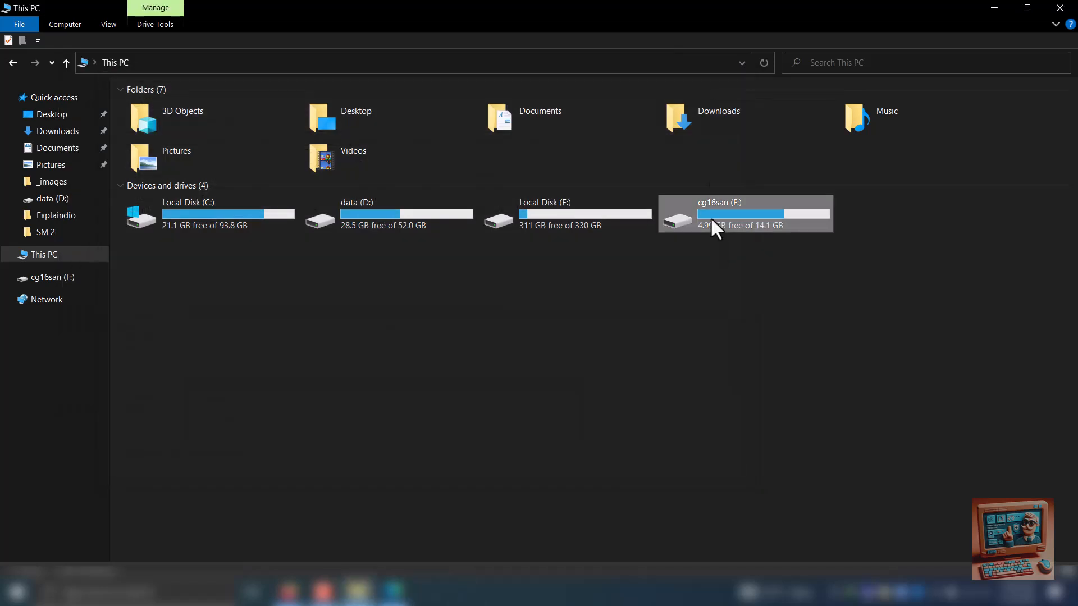